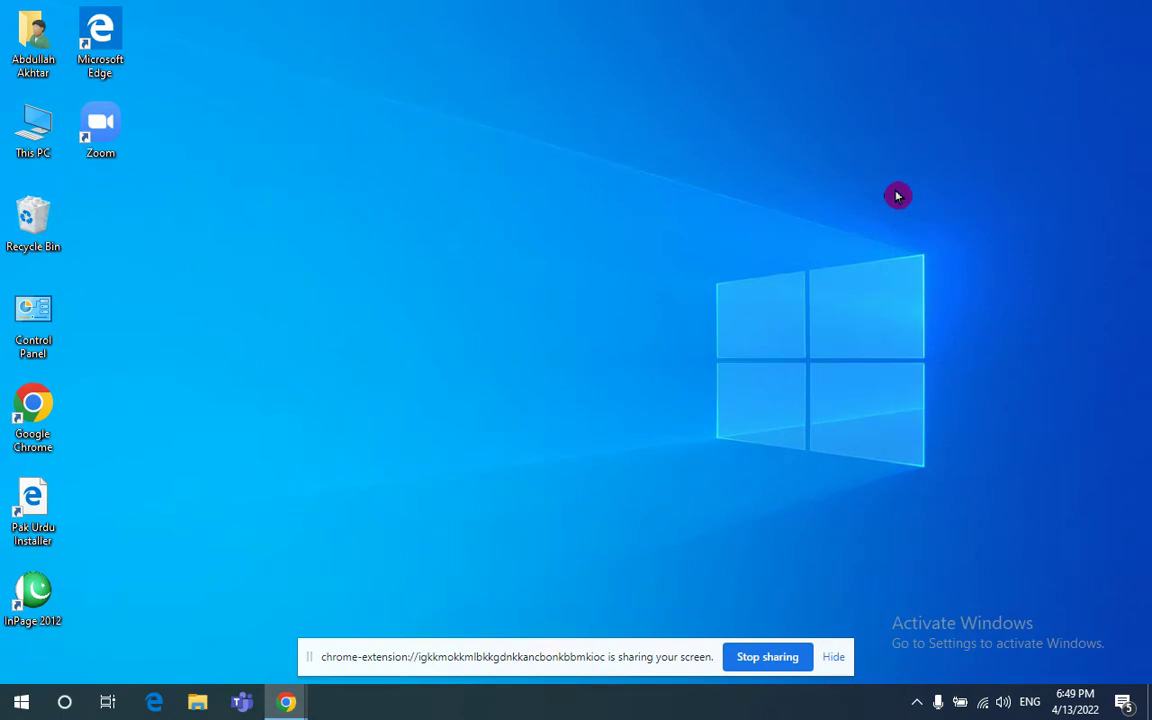
Switch to Chrome, search Google for "rw higlight cucer" in a new tab and look through the results.
mouse_move(289, 703)
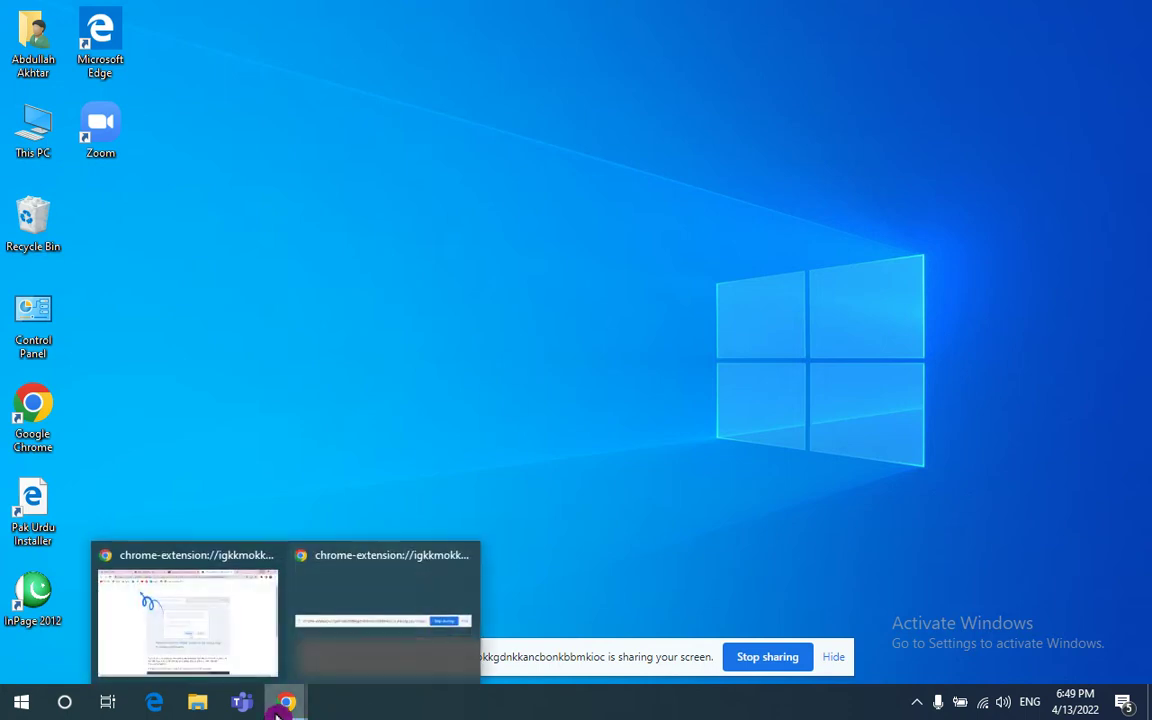
click(200, 648)
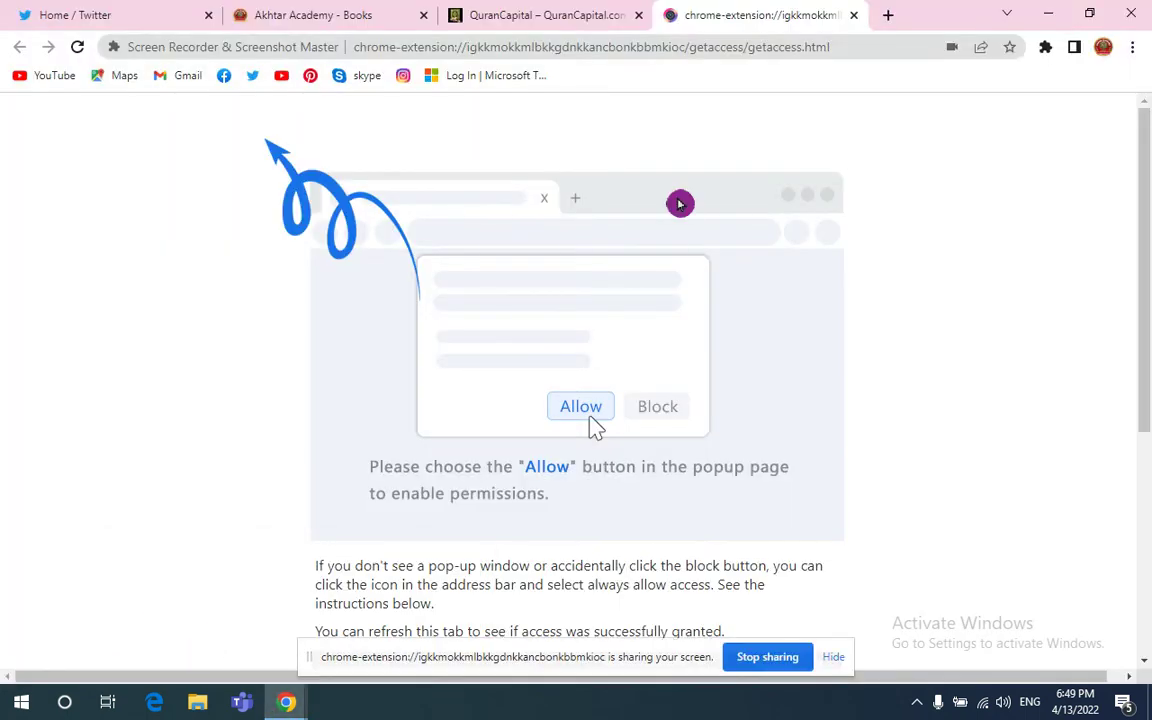
click(892, 14)
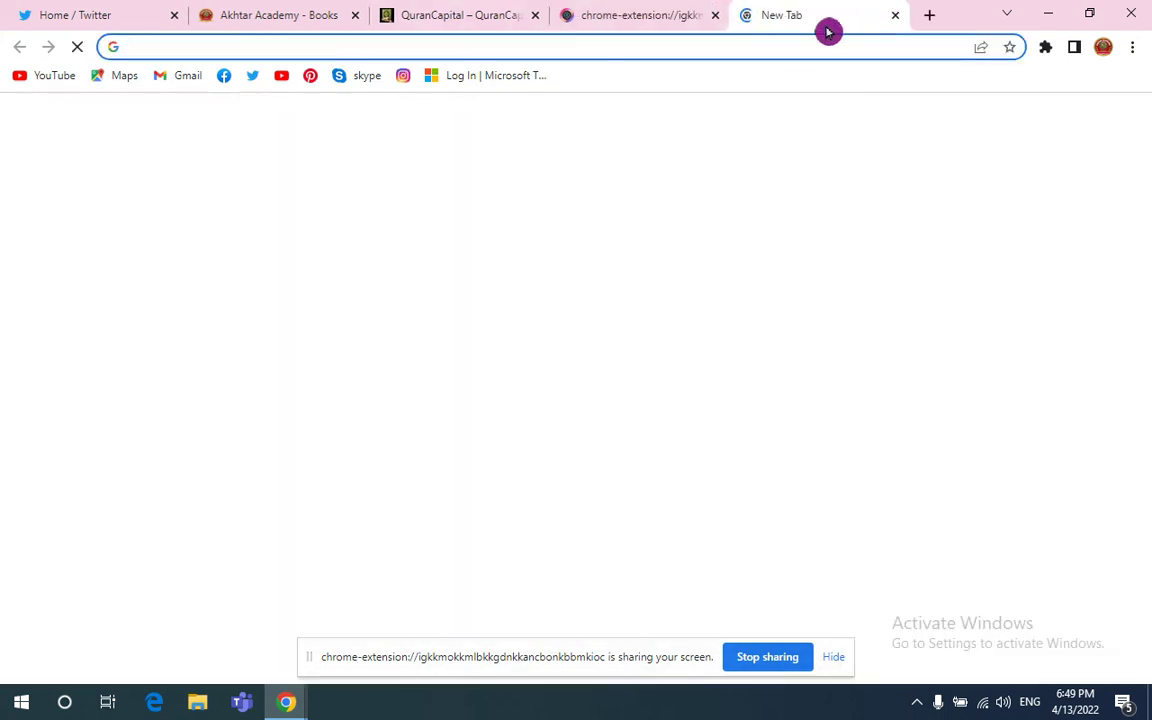
text(r)
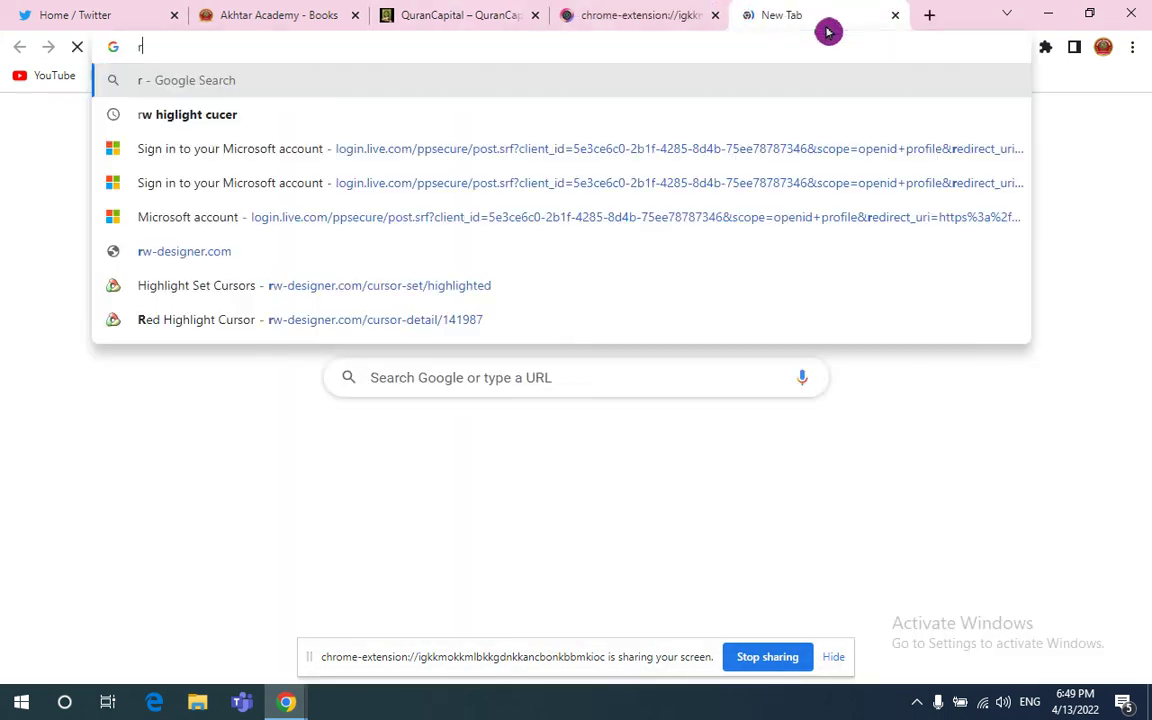
text(w)
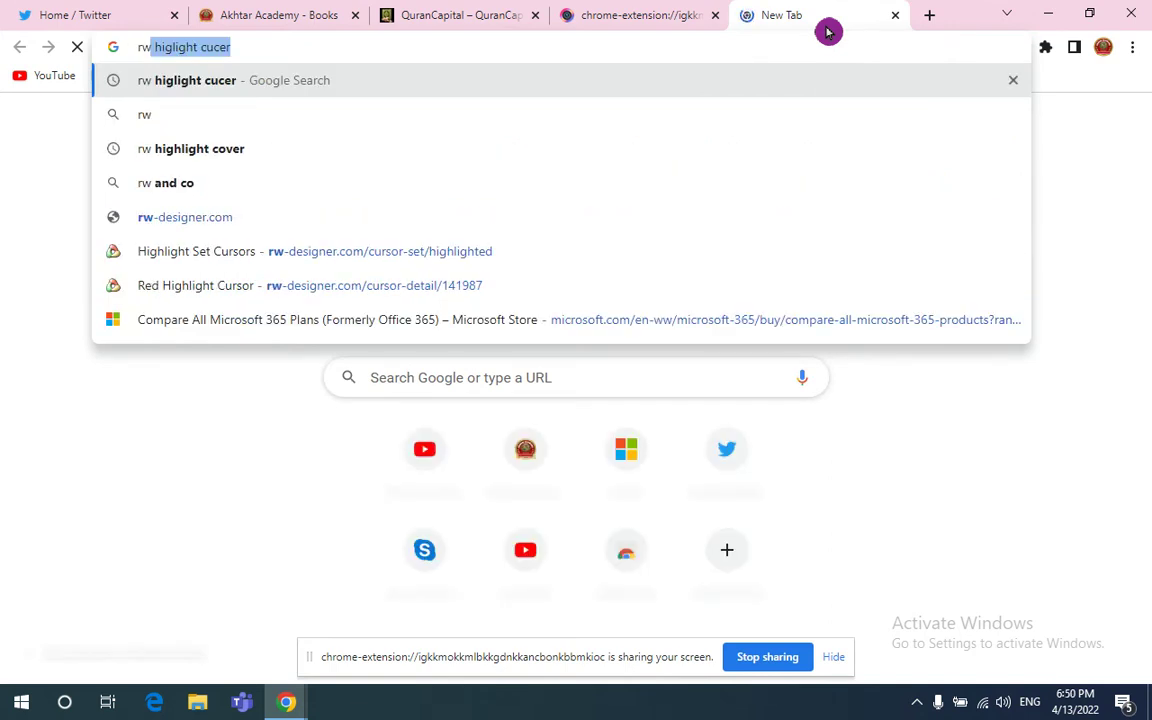
click(311, 64)
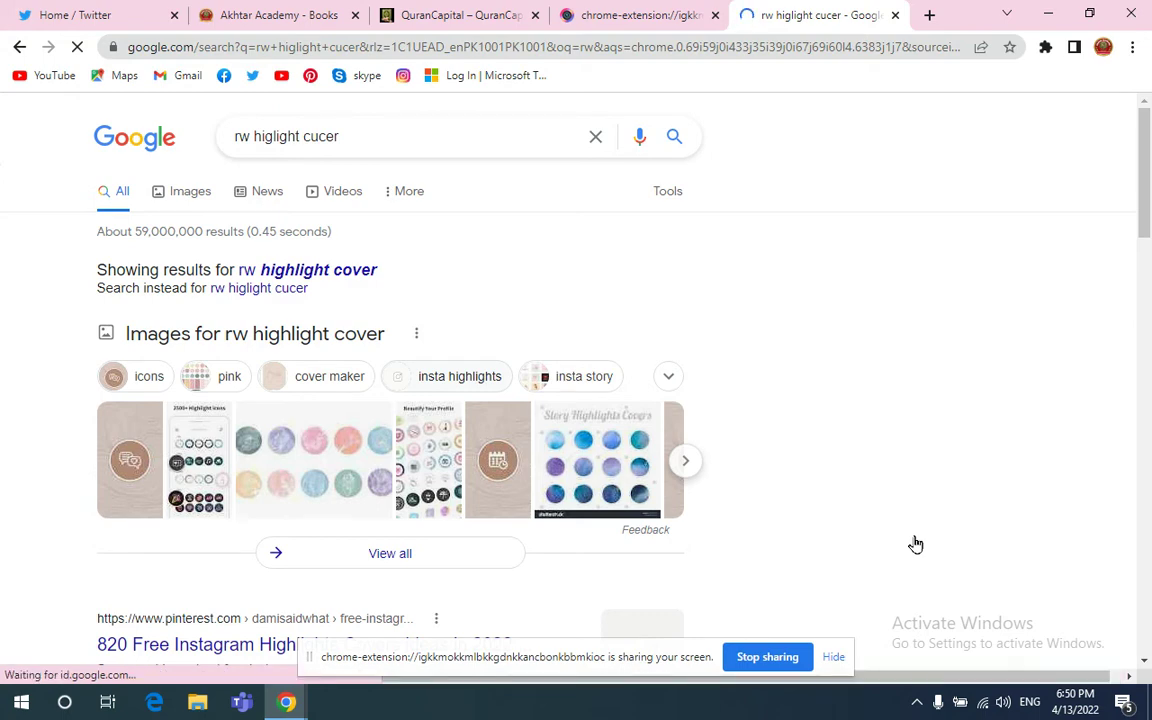
scroll(916, 542, down, 5)
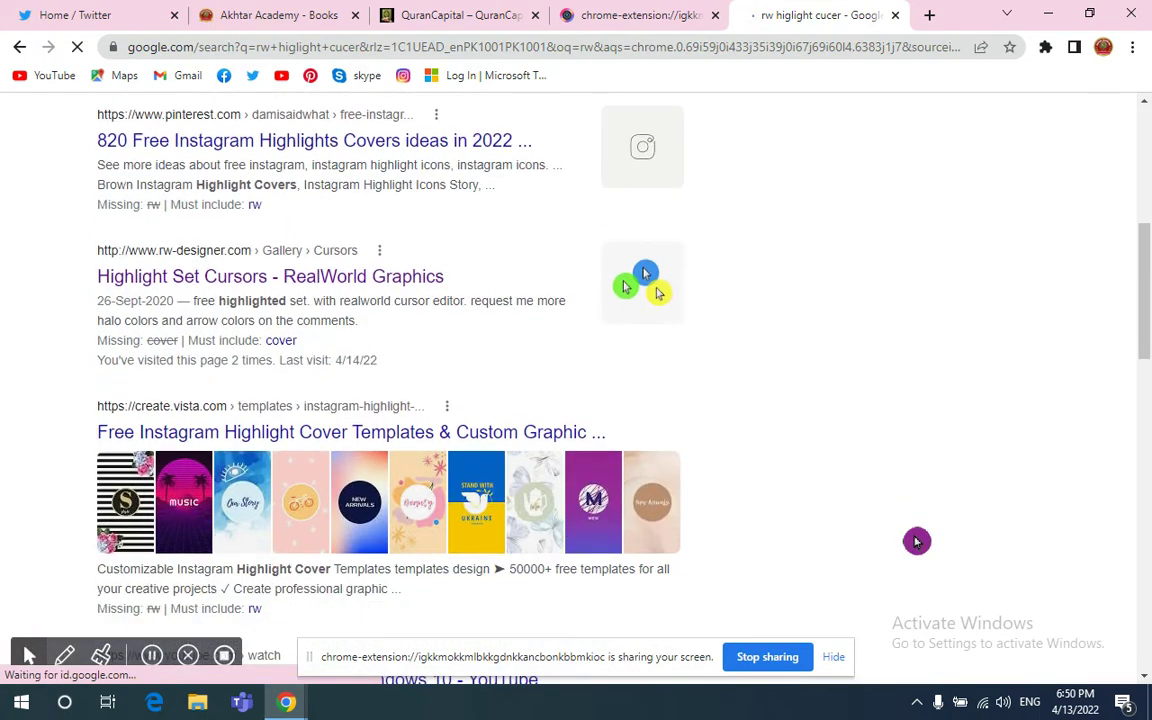
scroll(916, 542, down, 3)
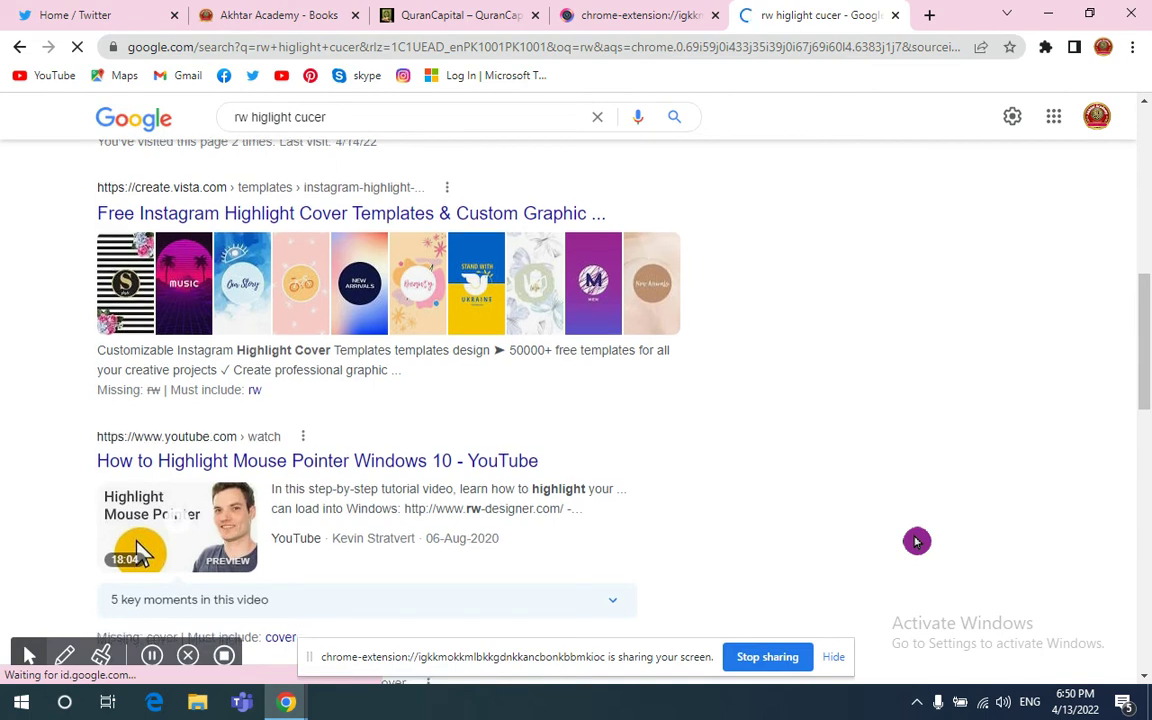
scroll(916, 542, down, 4)
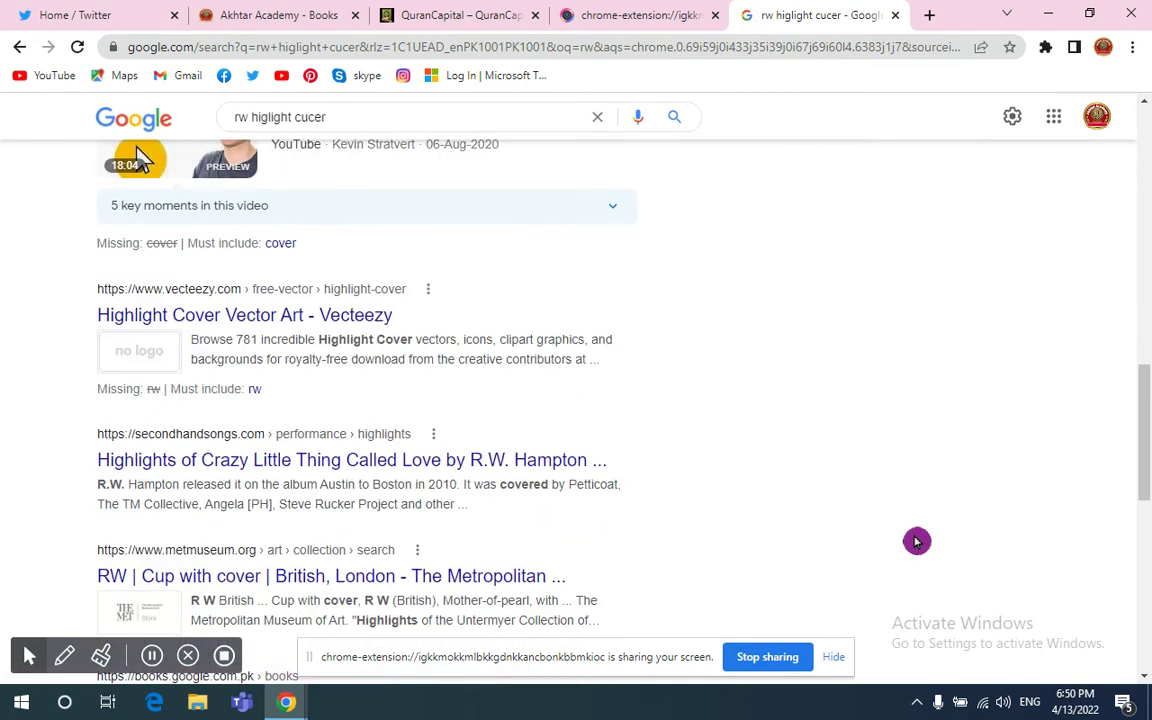
scroll(916, 542, down, 1)
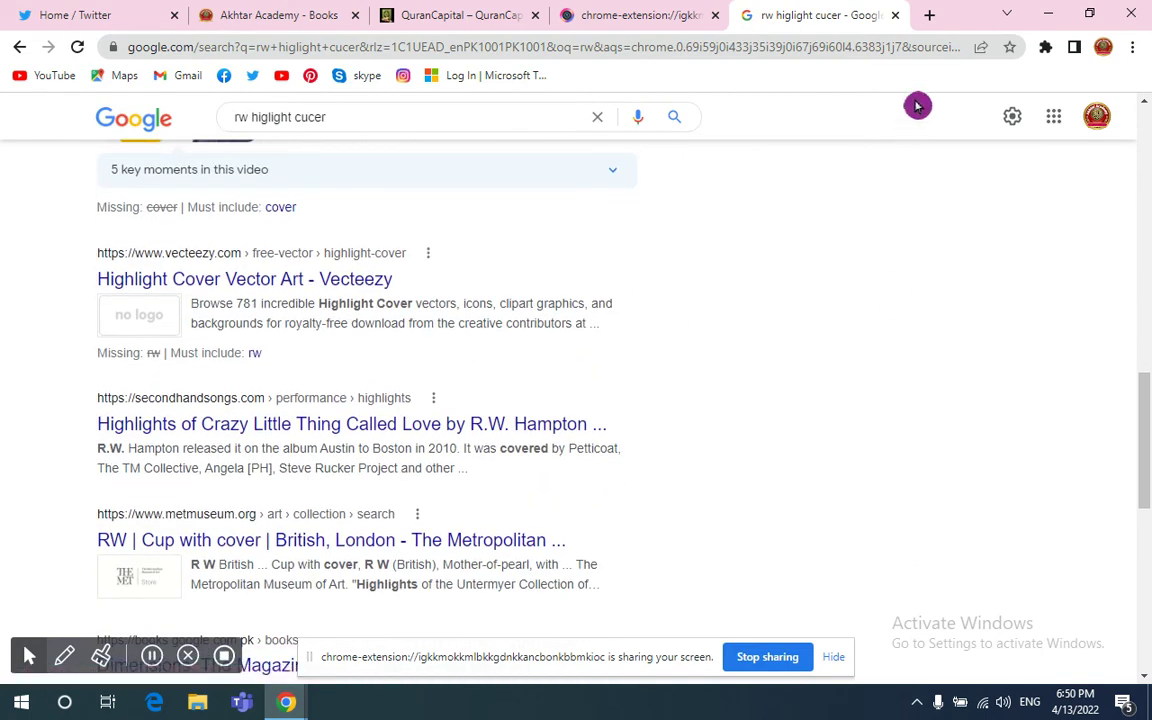
Search Google for "rw designer cursor" instead and open the Open Cursor Library result from rw-designer.com.
click(597, 120)
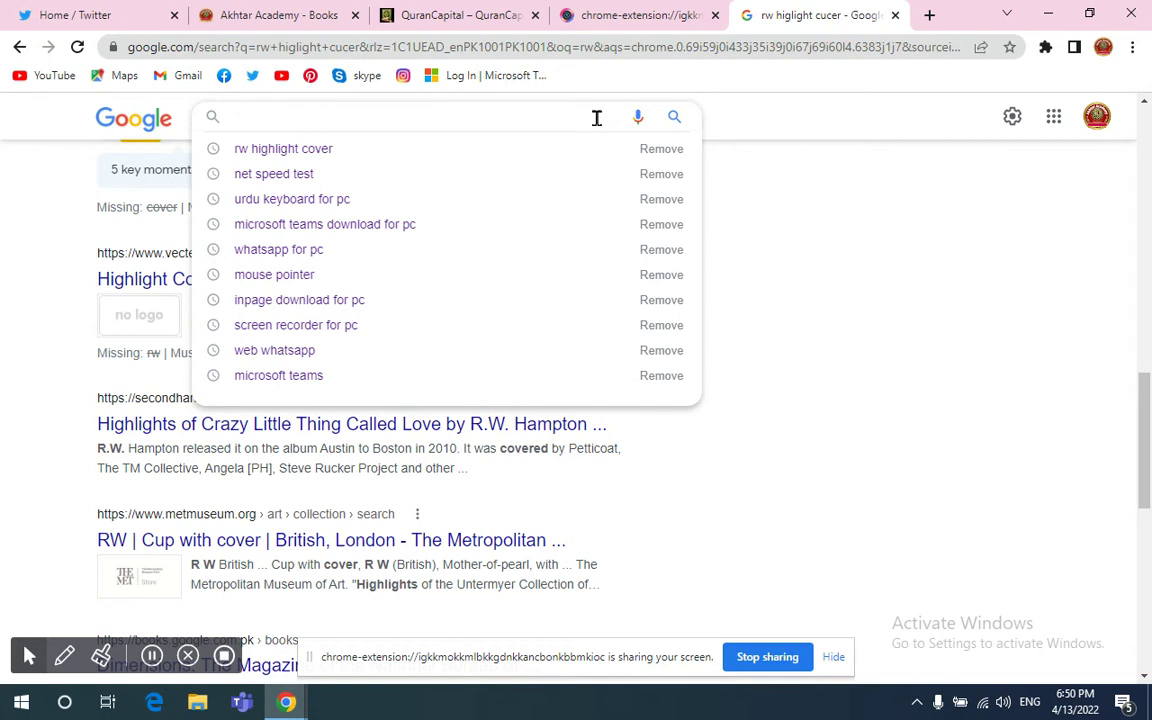
text(rw)
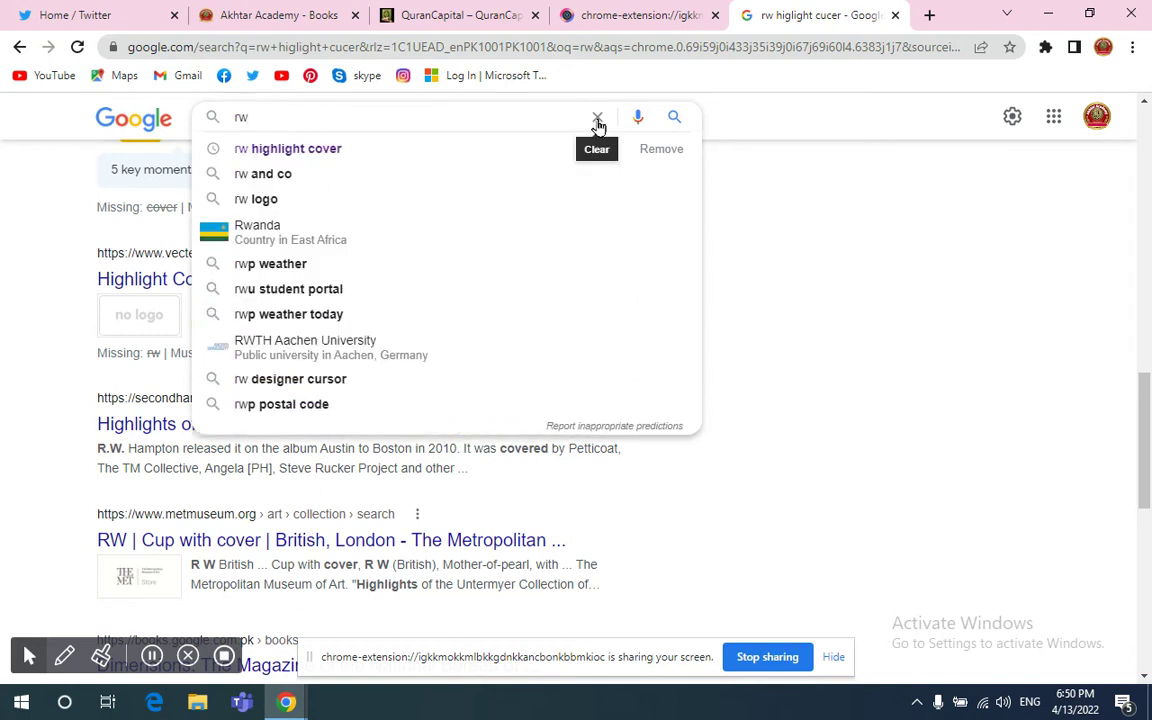
text( de)
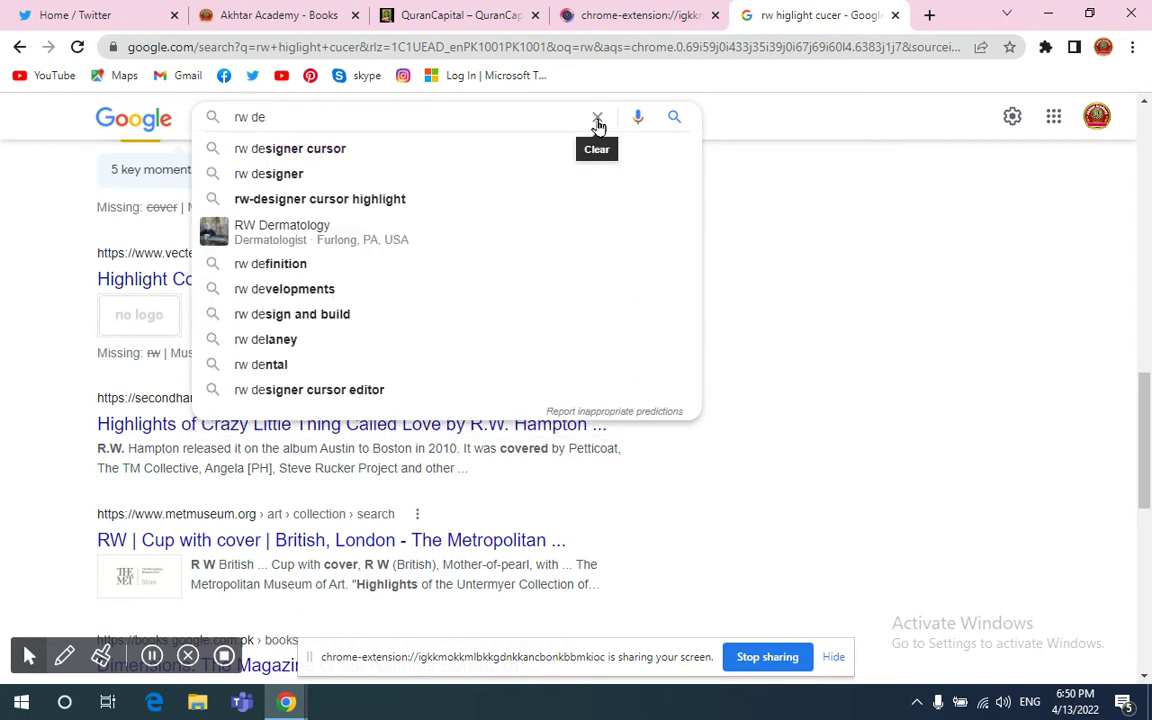
click(333, 148)
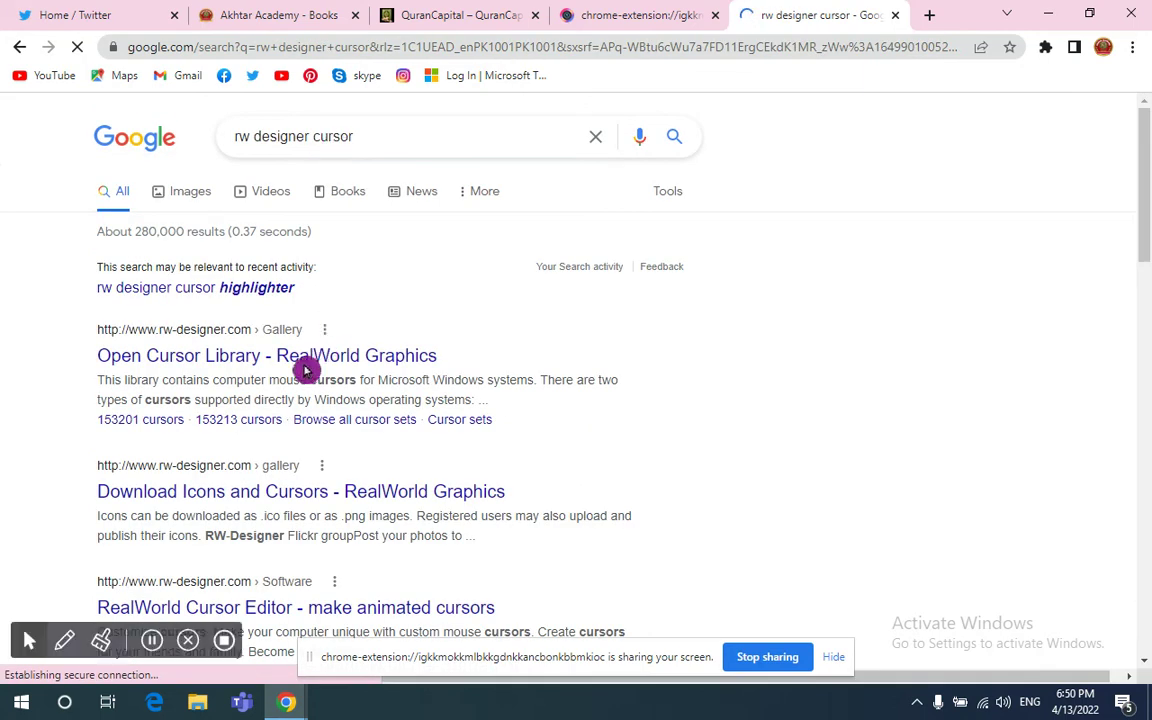
click(237, 362)
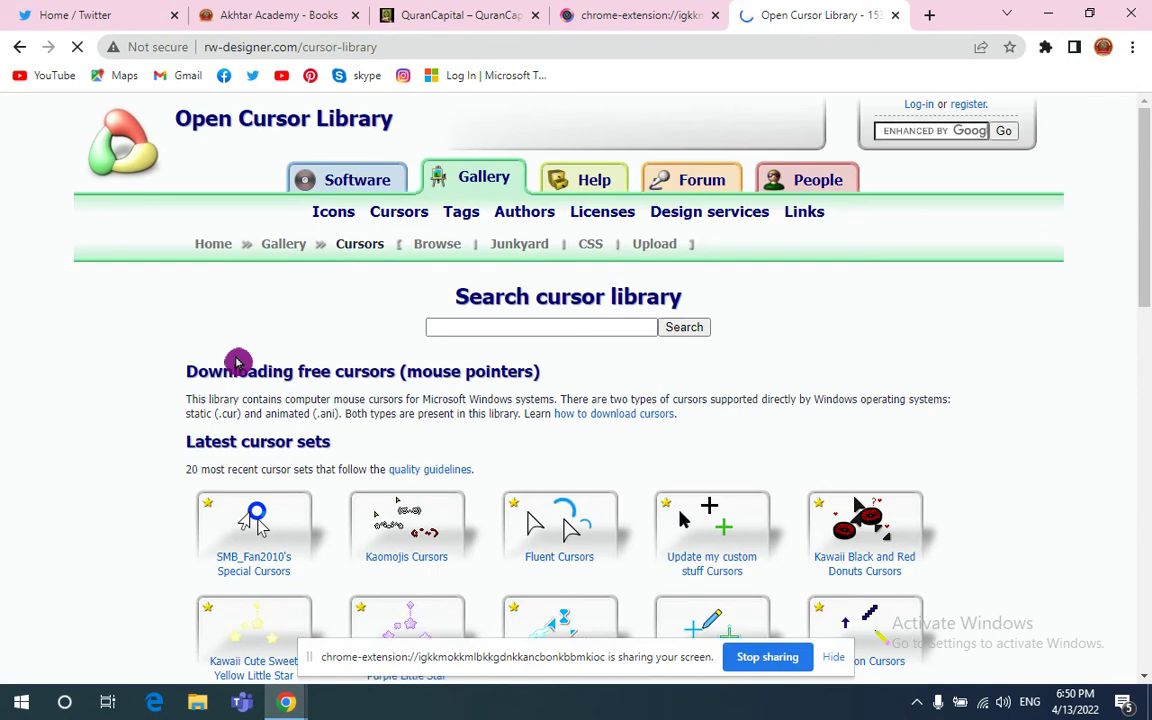
Examine the latest cursor sets offered on the Open Cursor Library page.
click(395, 228)
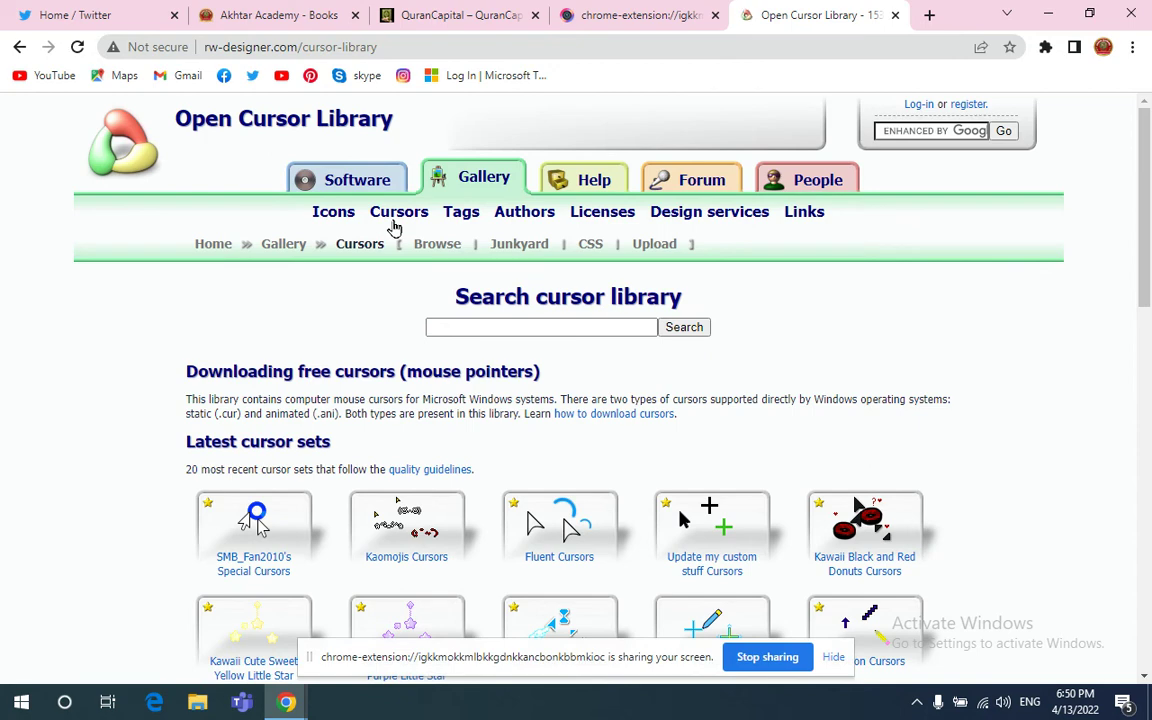
click(440, 245)
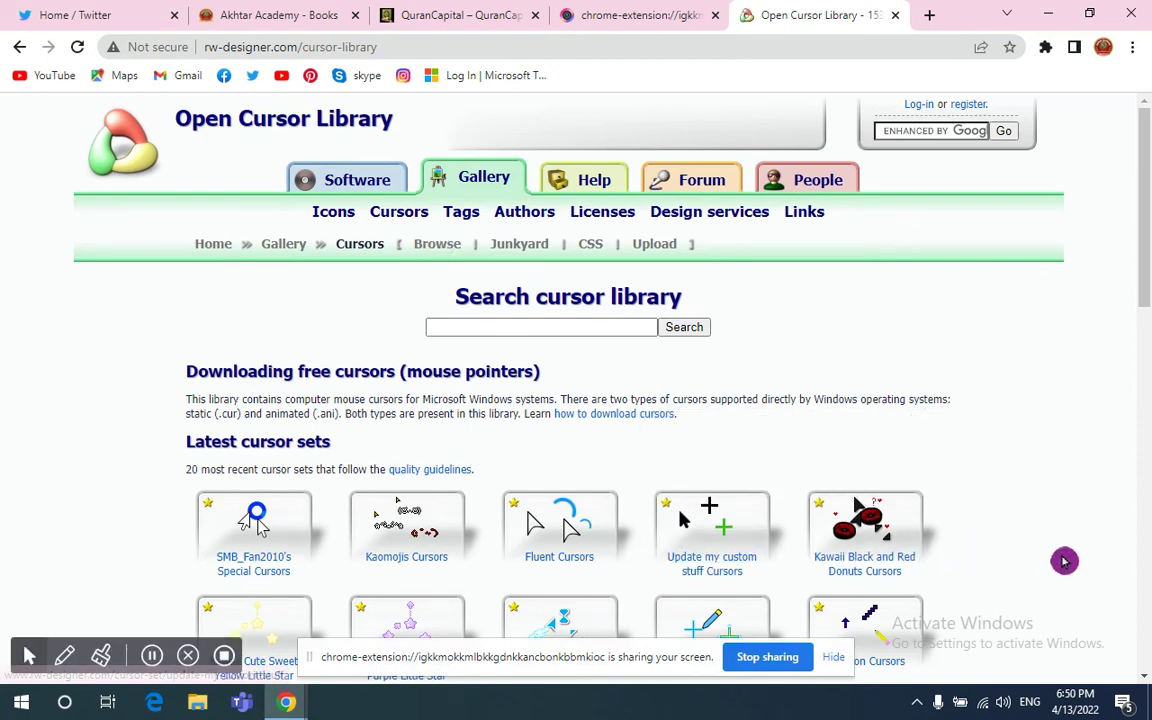
scroll(1068, 563, down, 3)
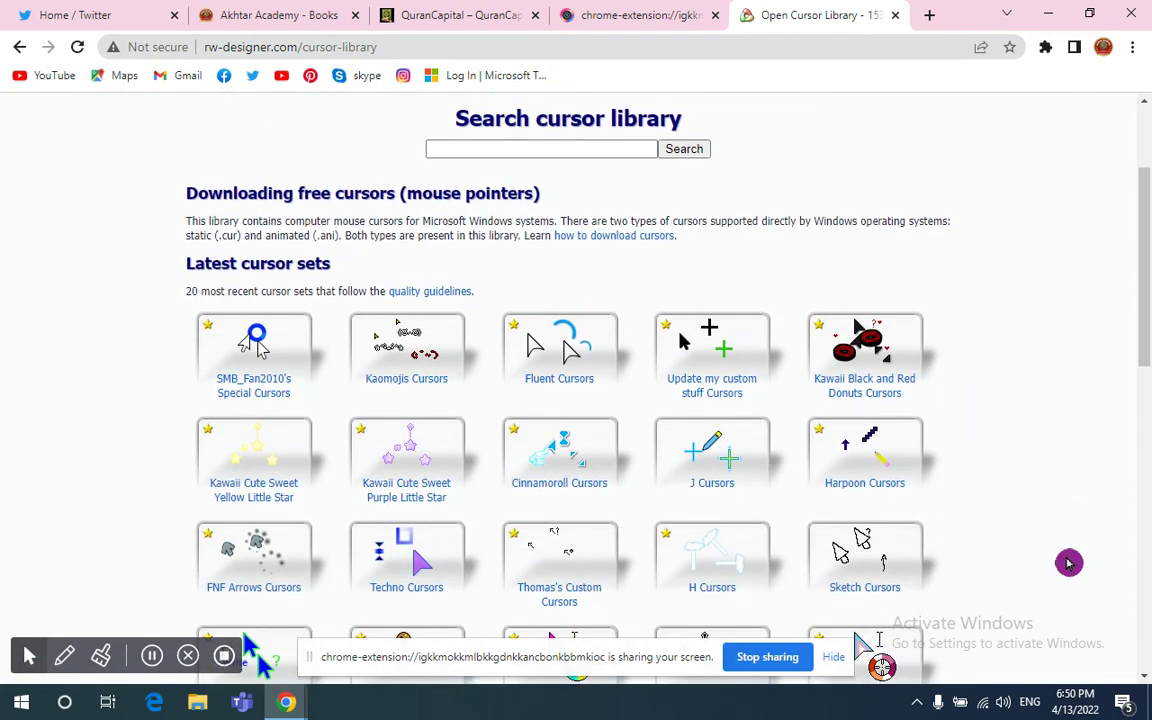
scroll(1068, 563, down, 1)
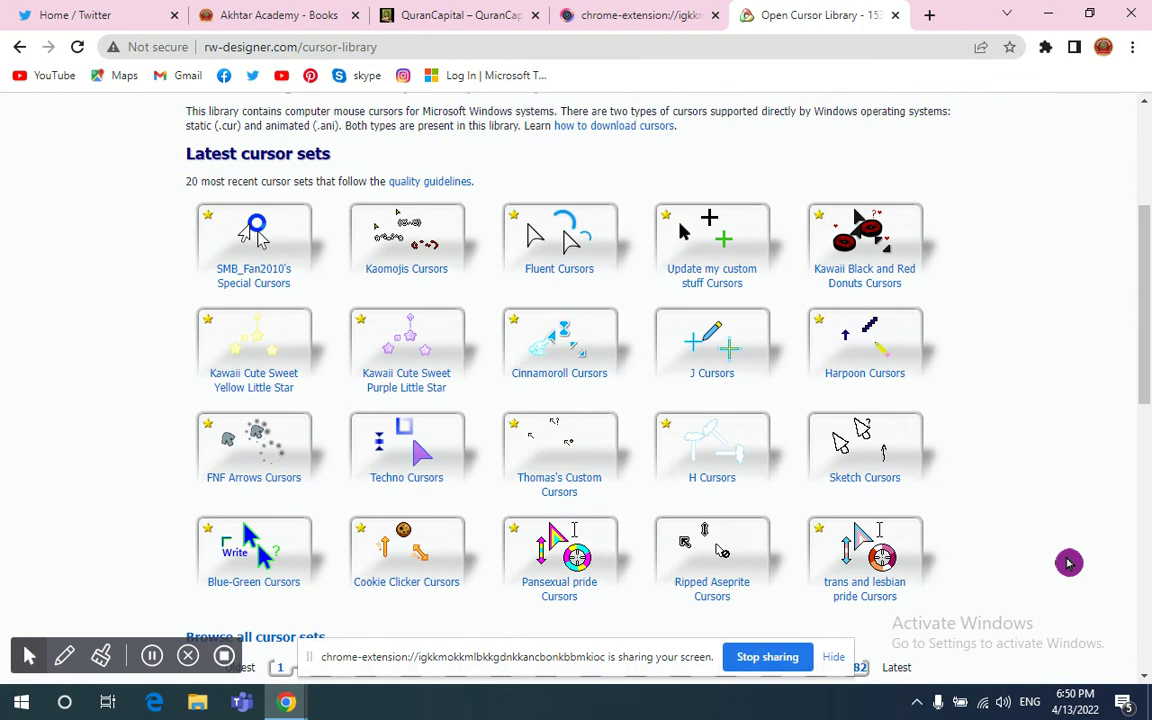
scroll(1068, 563, up, 4)
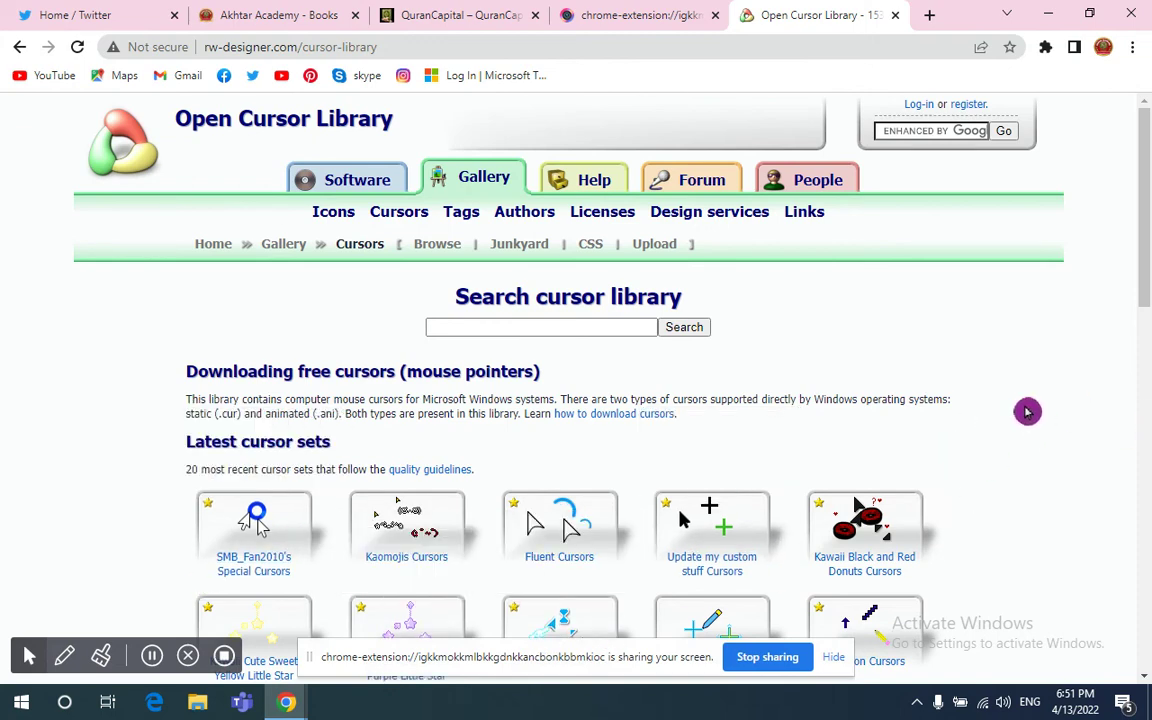
scroll(1027, 411, down, 3)
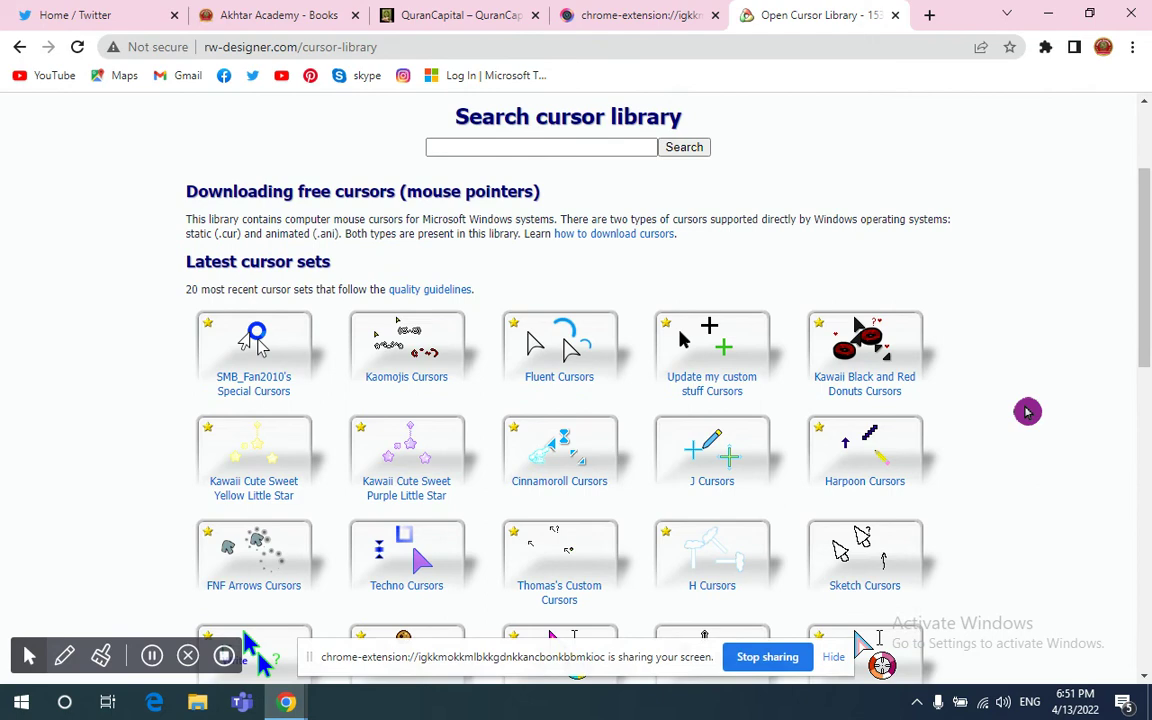
scroll(1027, 411, up, 1)
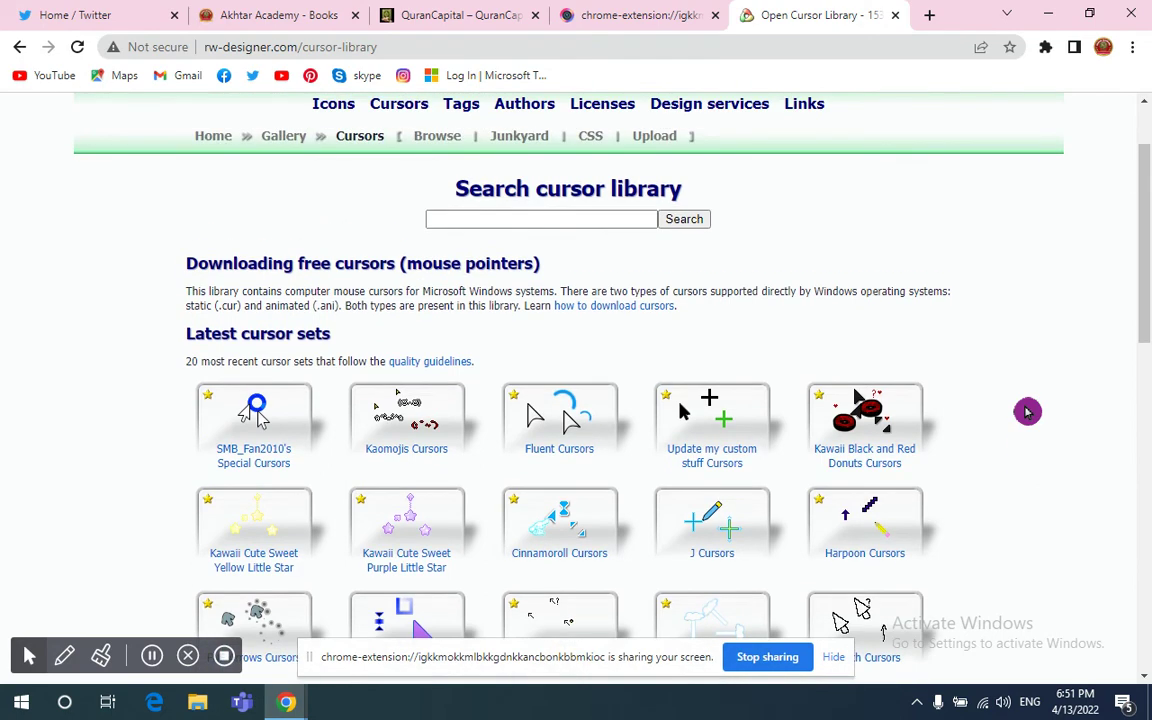
scroll(1027, 411, down, 3)
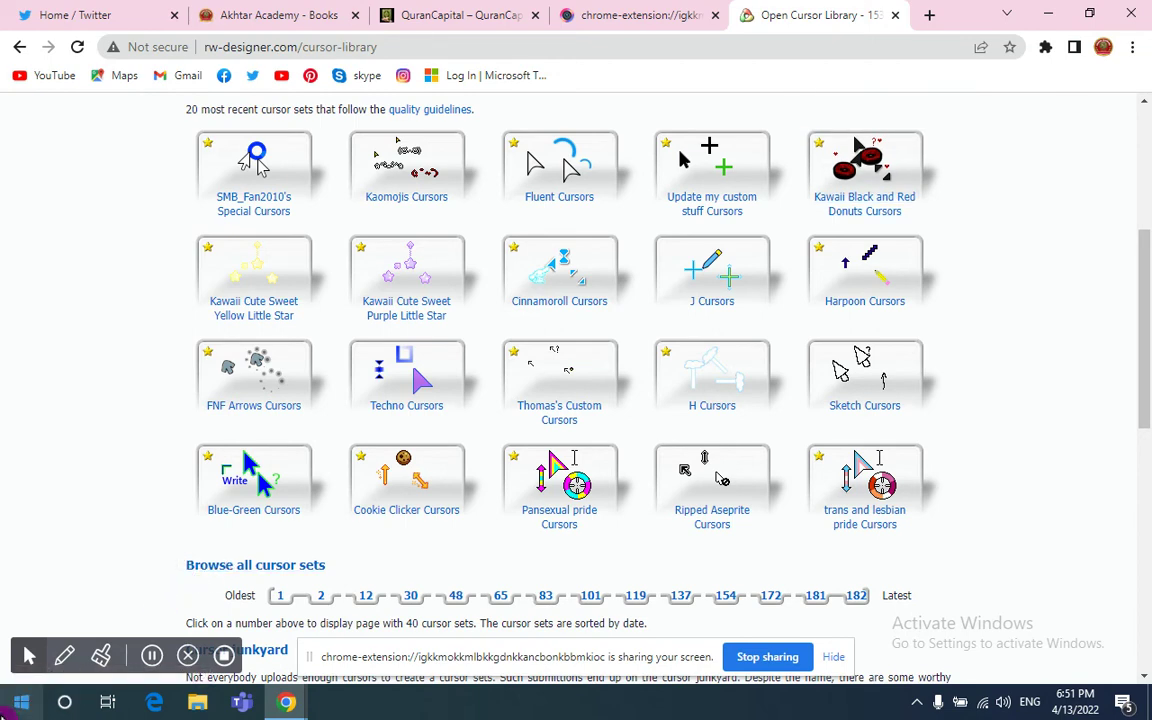
Find and open the Windows mouse settings, then bring up the pointer customization in Mouse Properties.
click(8, 714)
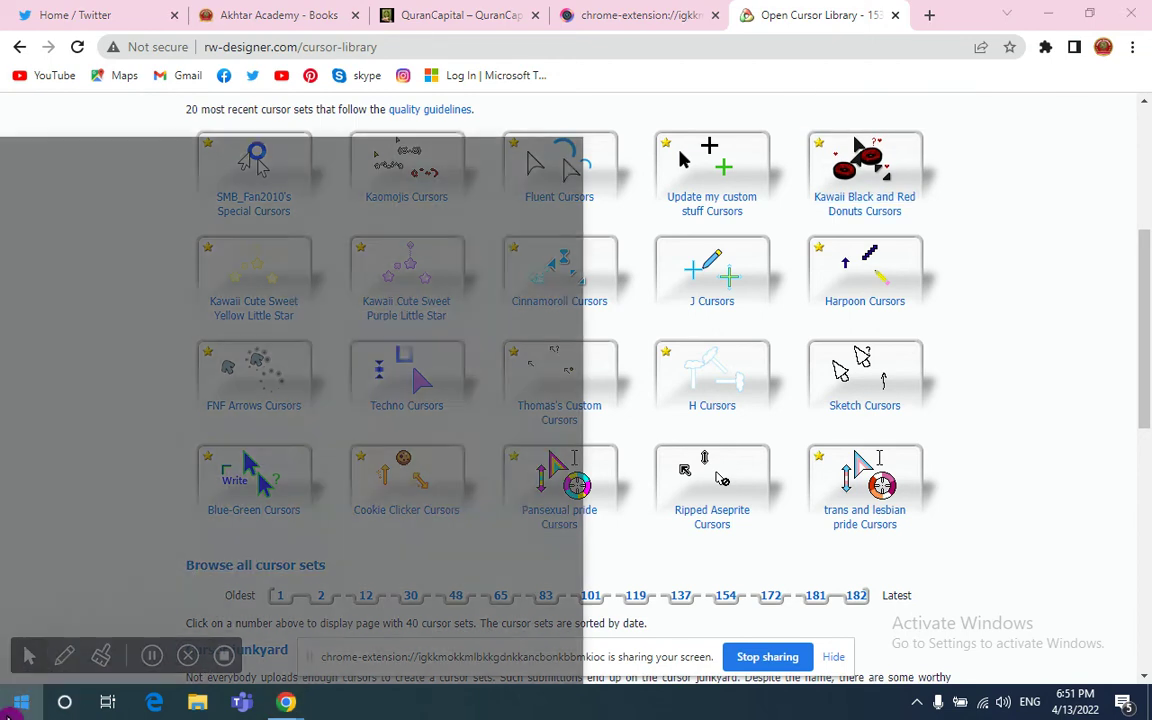
text(mo)
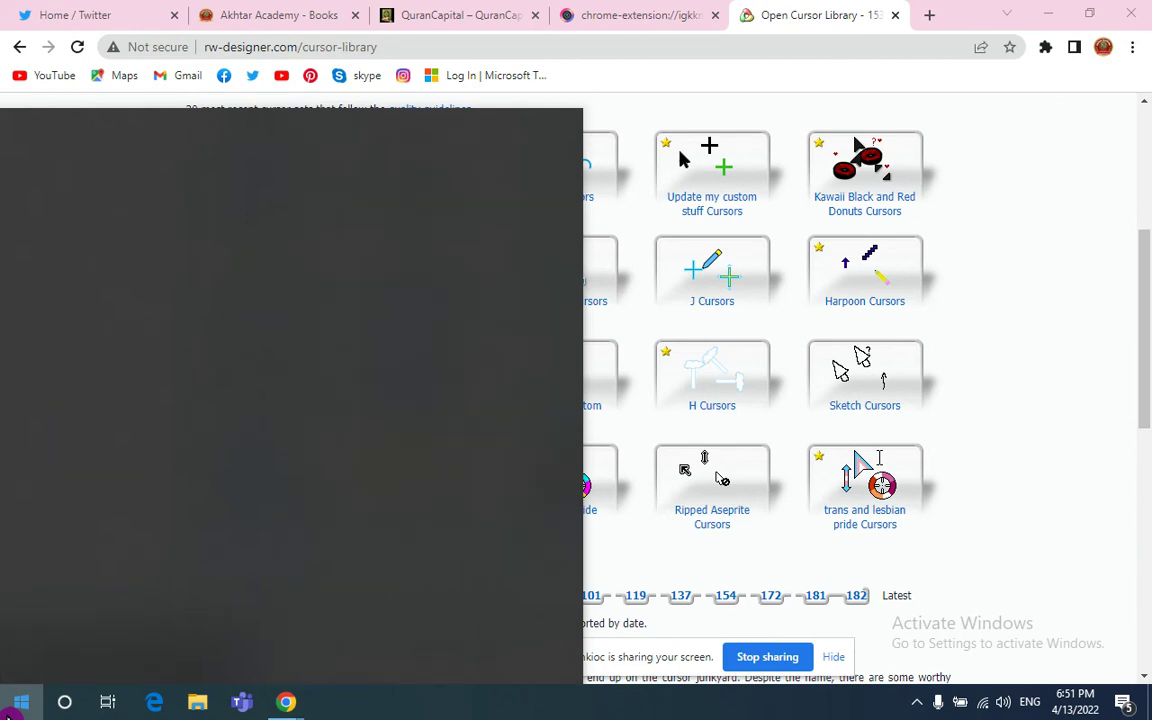
text(us)
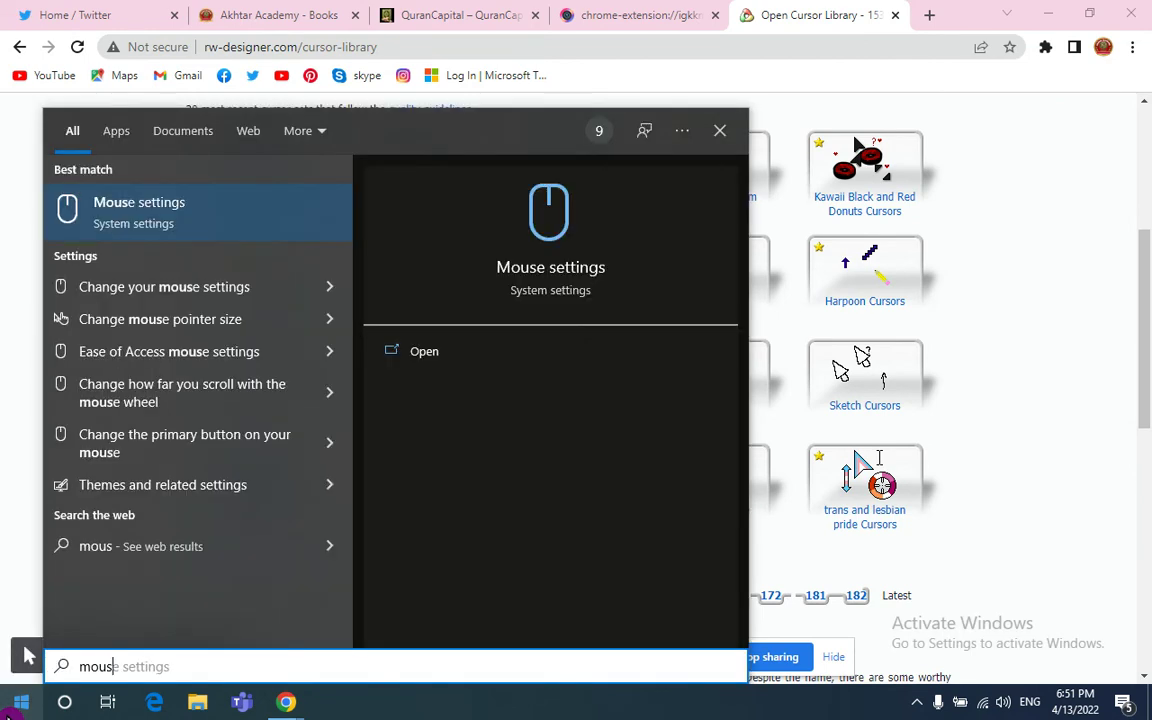
click(210, 205)
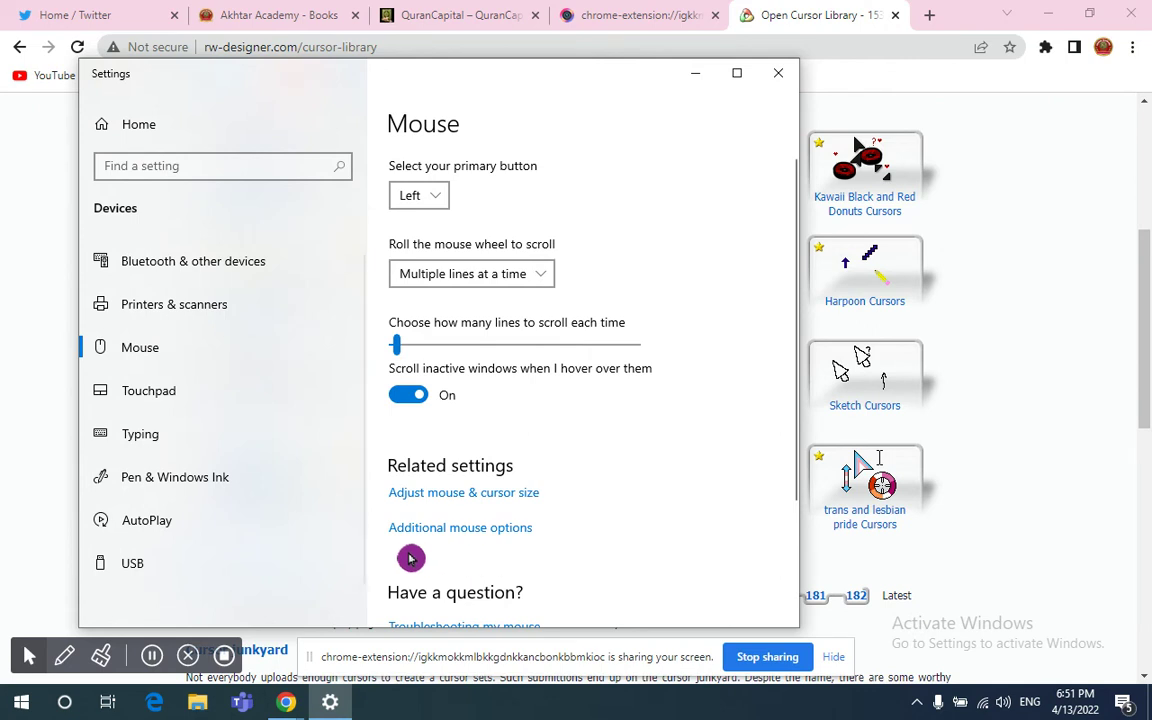
click(490, 530)
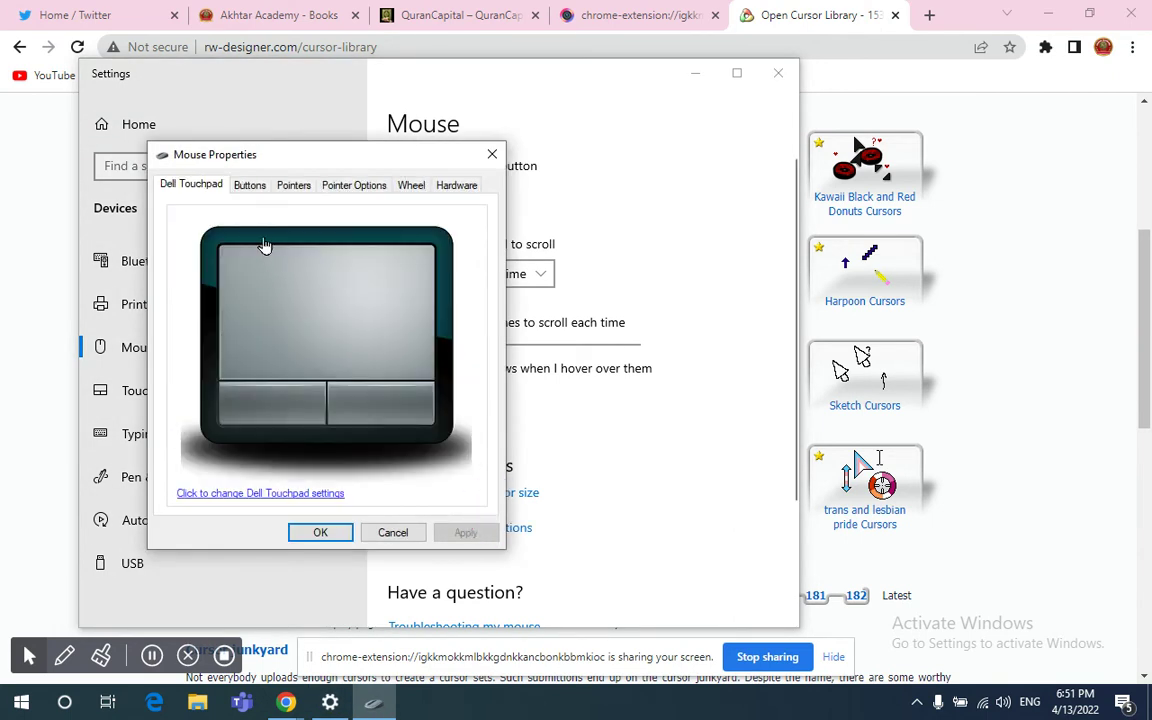
click(297, 192)
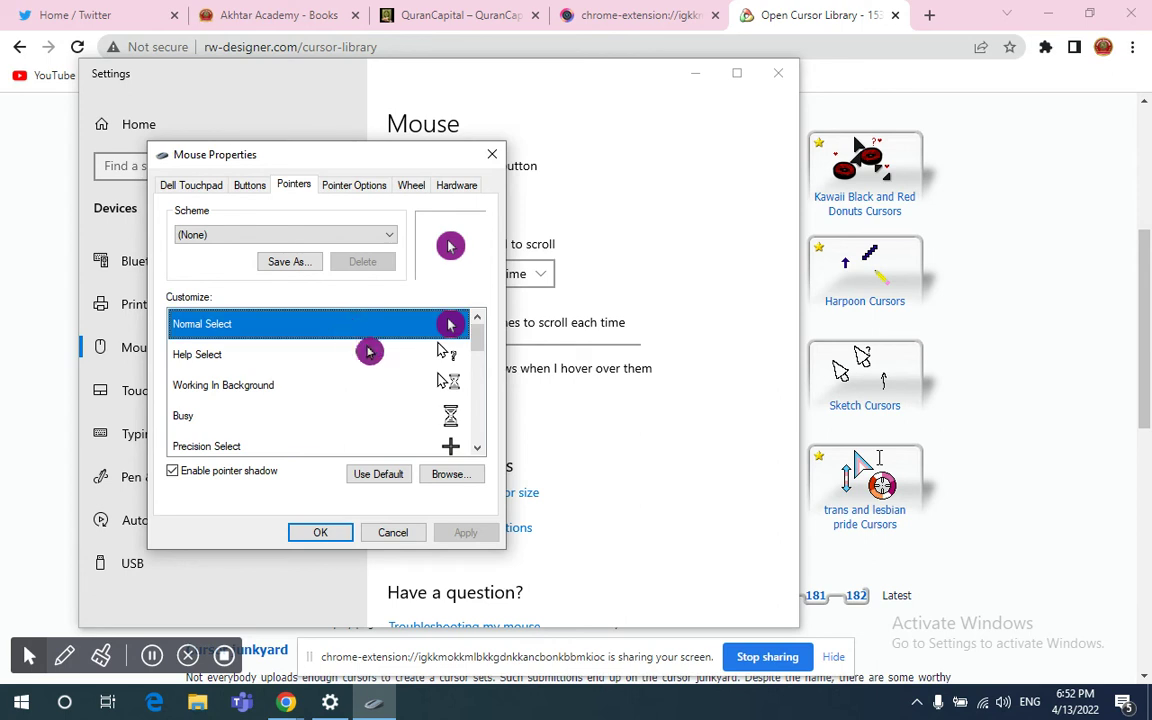
Assign the "red highlight" cursor file from Downloads to the Normal Select pointer, apply it and close Mouse Properties.
click(450, 476)
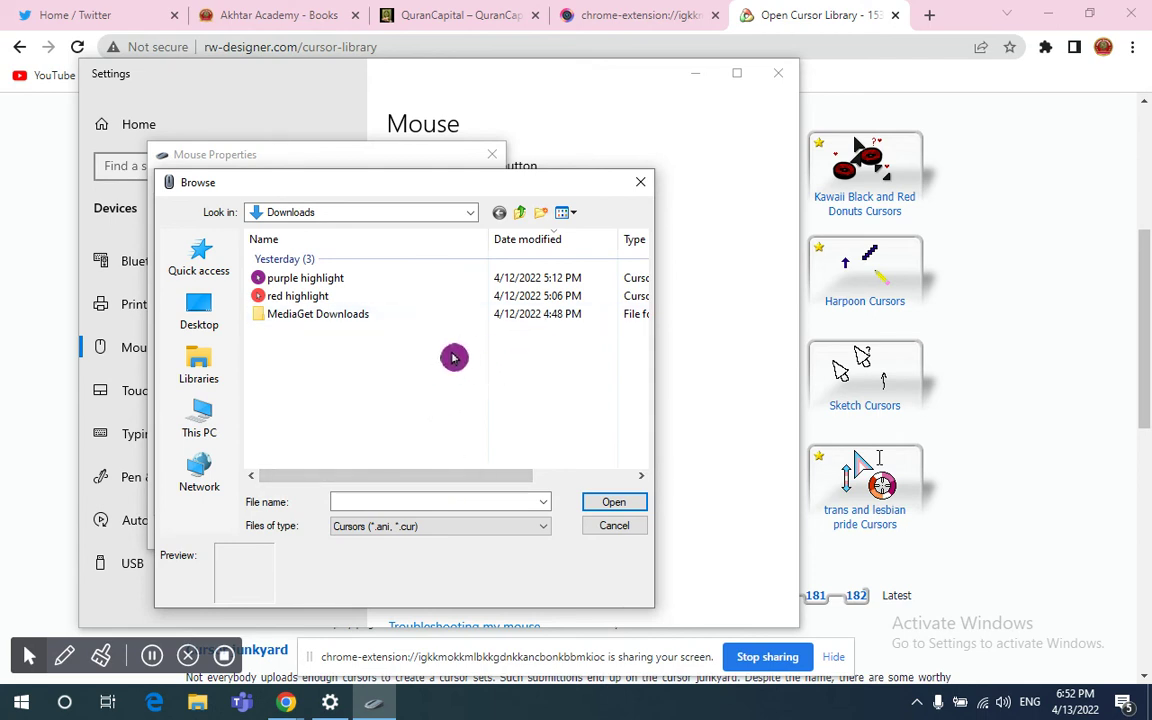
click(338, 298)
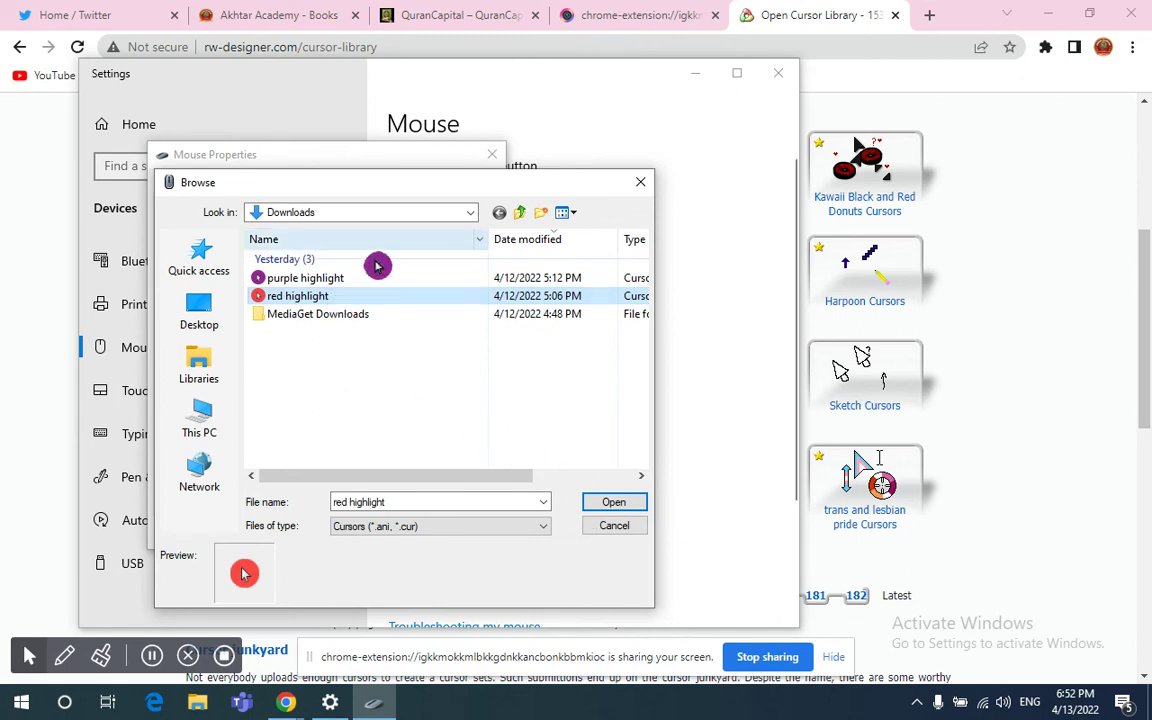
click(612, 504)
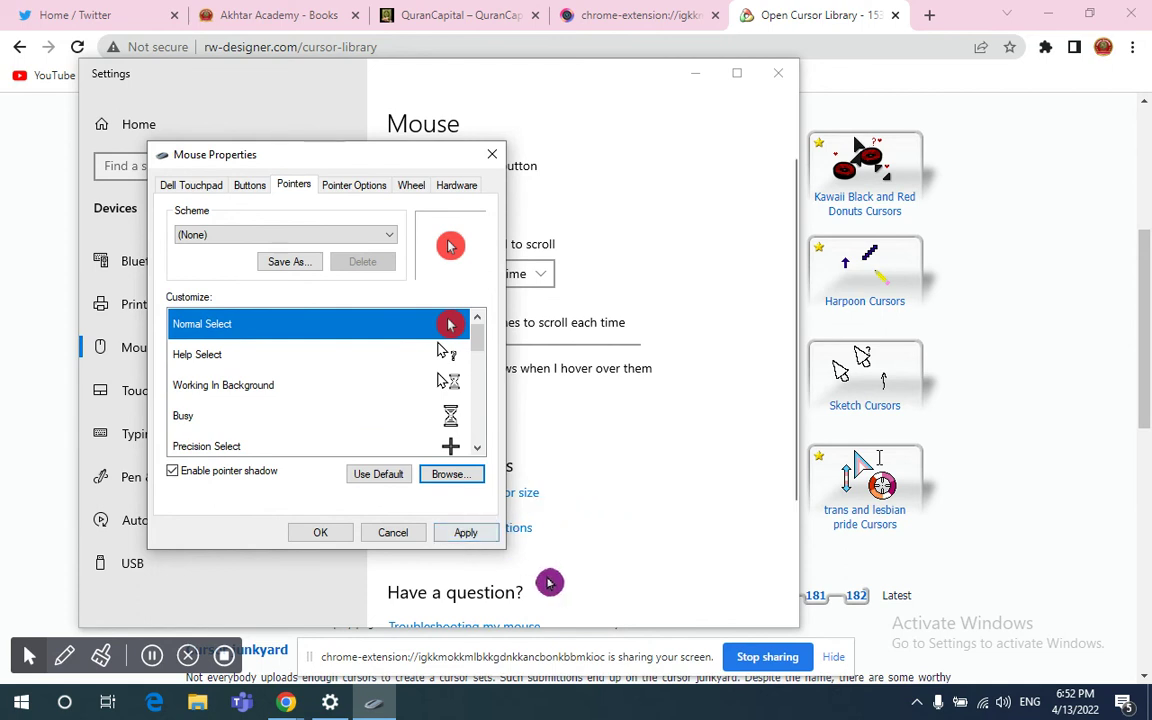
click(468, 535)
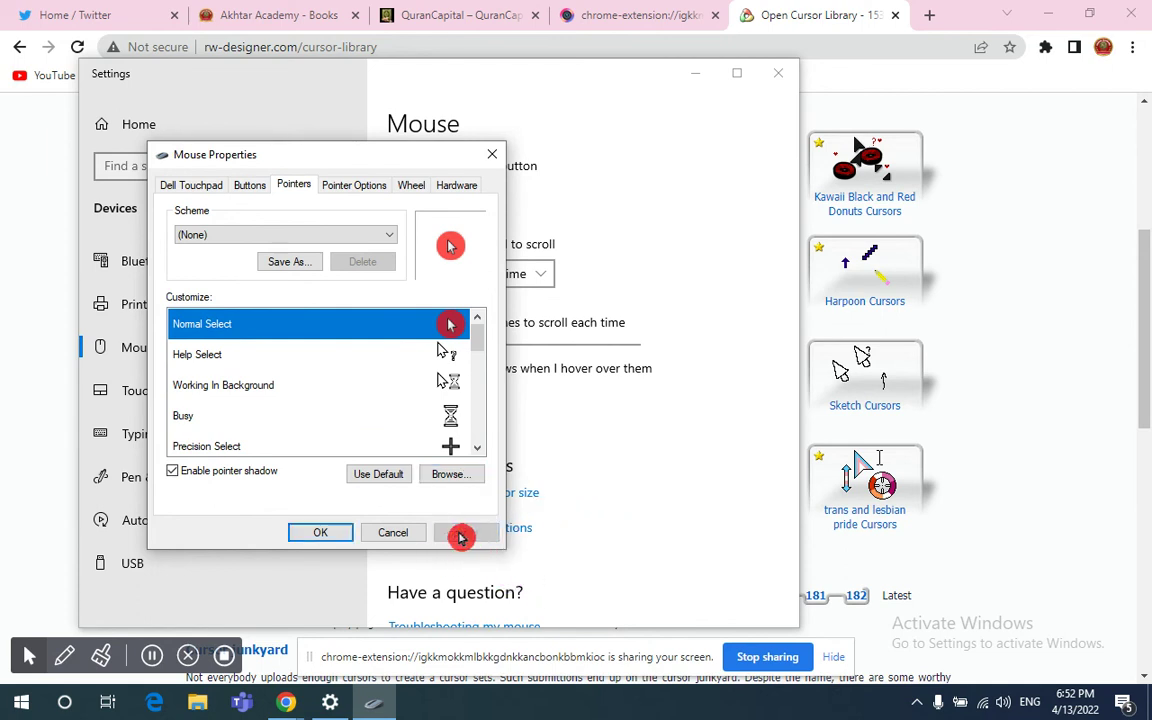
click(316, 535)
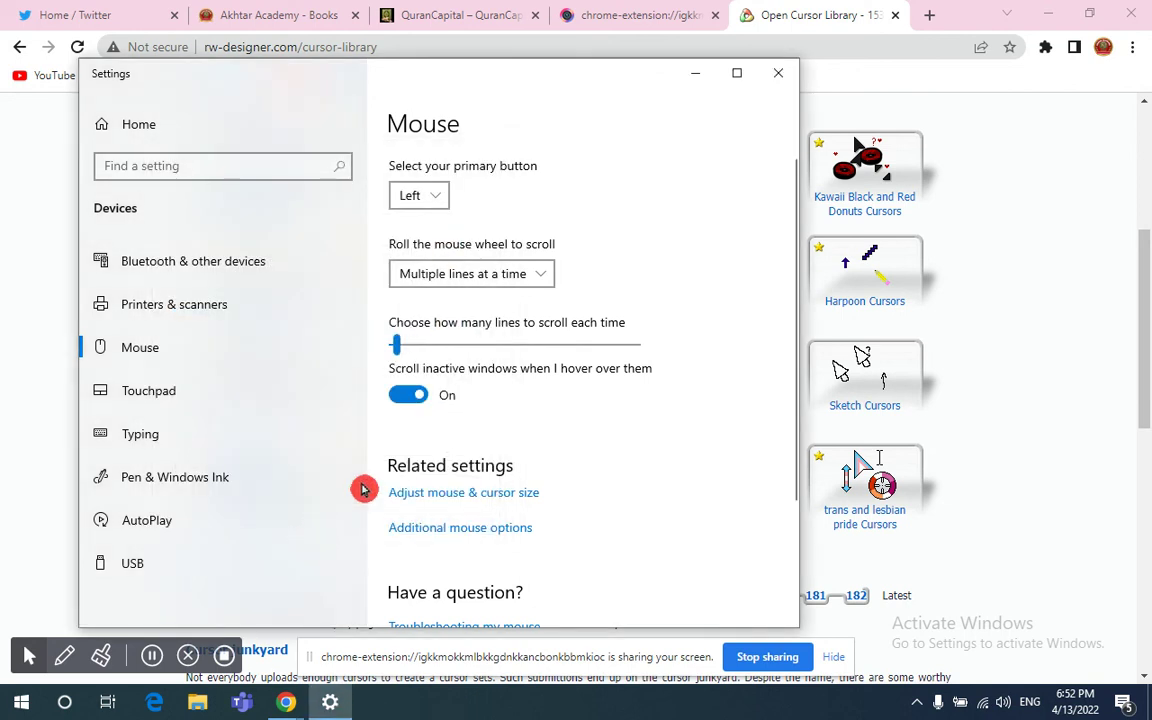